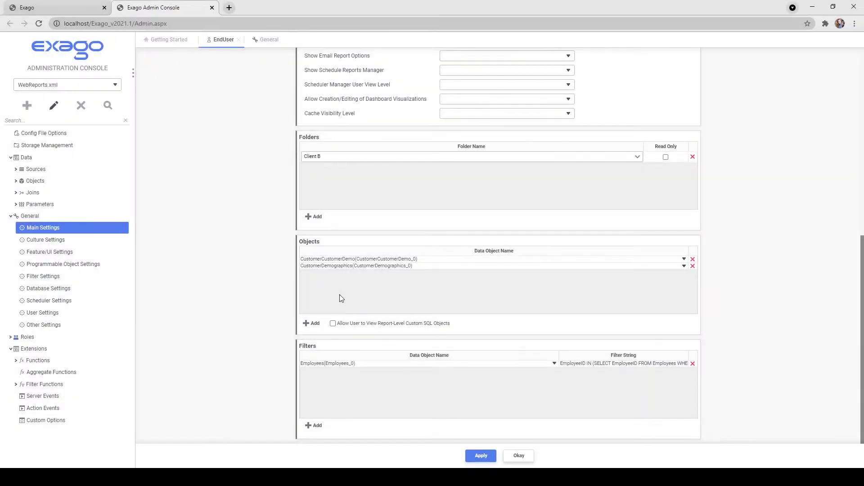
{"action": "left_click", "coordinate": [478, 456]}
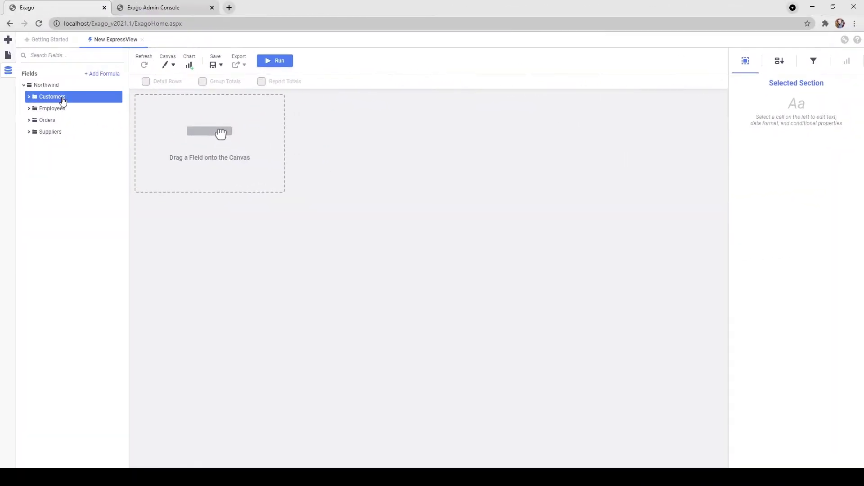
{"action": "left_click", "coordinate": [63, 96]}
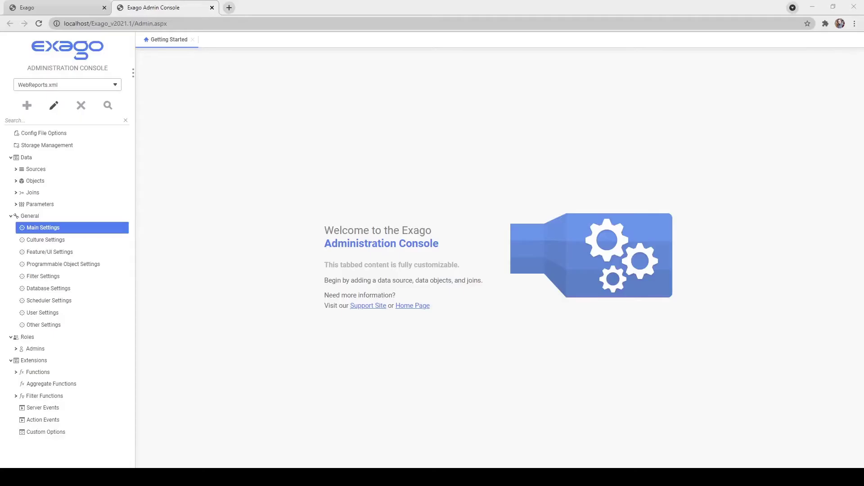
{"action": "left_click", "coordinate": [59, 143]}
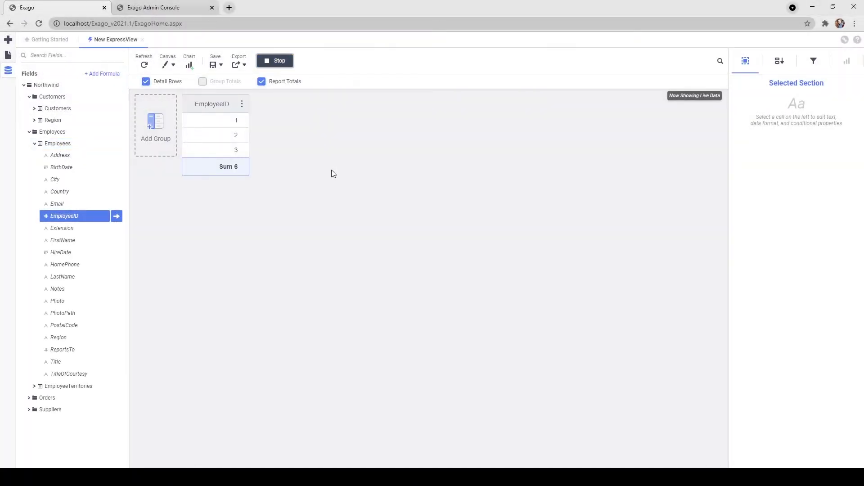
{"action": "left_click", "coordinate": [243, 168]}
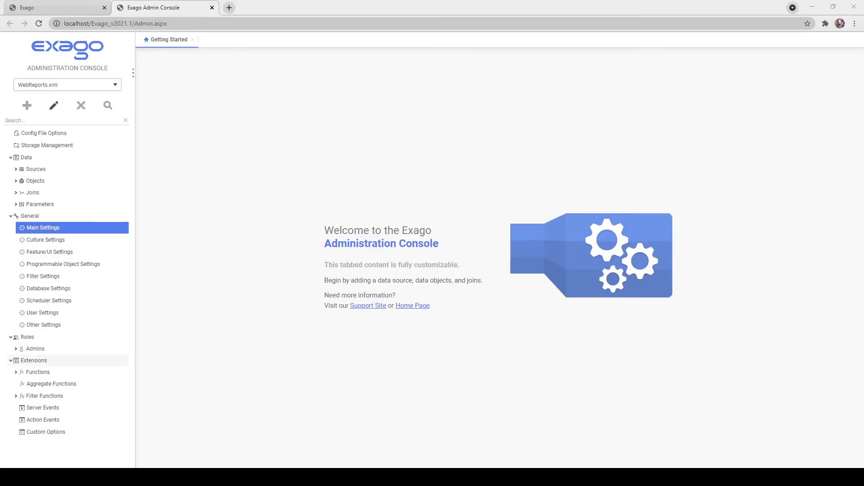
Create a new role with the ID EndUser
{"action": "left_click", "coordinate": [41, 340]}
{"action": "right_click", "coordinate": [41, 344]}
{"action": "left_click", "coordinate": [60, 350]}
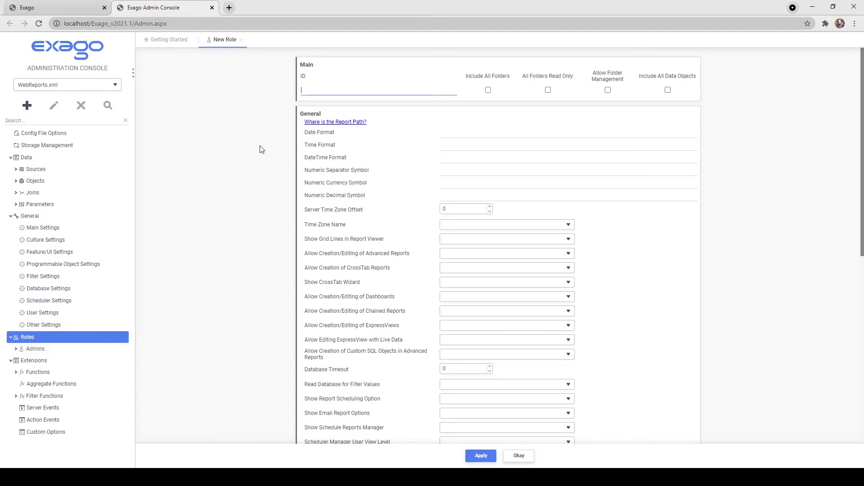
{"action": "type", "text": "EndUser"}
{"action": "left_click", "coordinate": [262, 150]}
Set Allow Creation/Editing of Advanced Reports and of Dashboards to False for the role, and apply the settings
{"action": "scroll", "coordinate": [261, 148], "scroll_direction": "down", "scroll_amount": 1}
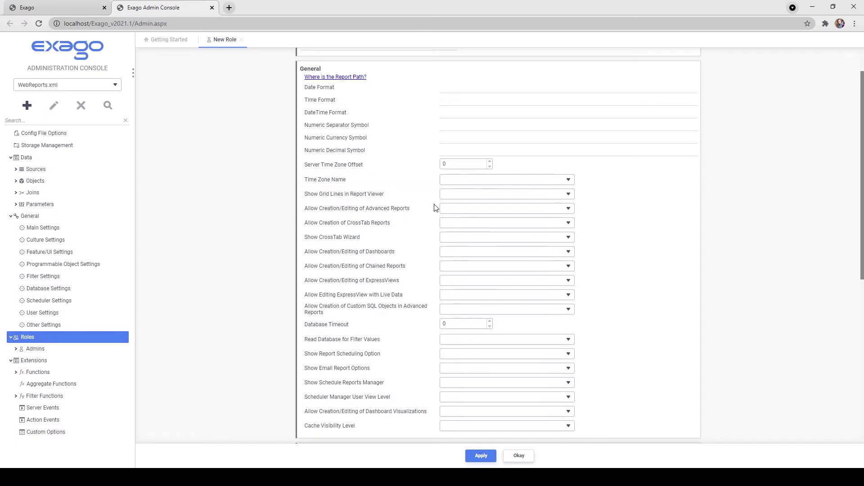
{"action": "left_click", "coordinate": [453, 214]}
{"action": "left_click", "coordinate": [458, 234]}
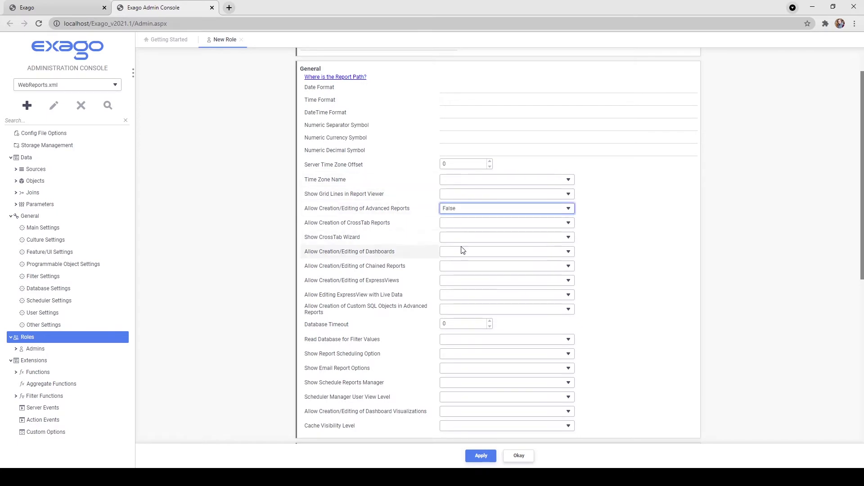
{"action": "left_click", "coordinate": [463, 260]}
{"action": "left_click", "coordinate": [463, 279]}
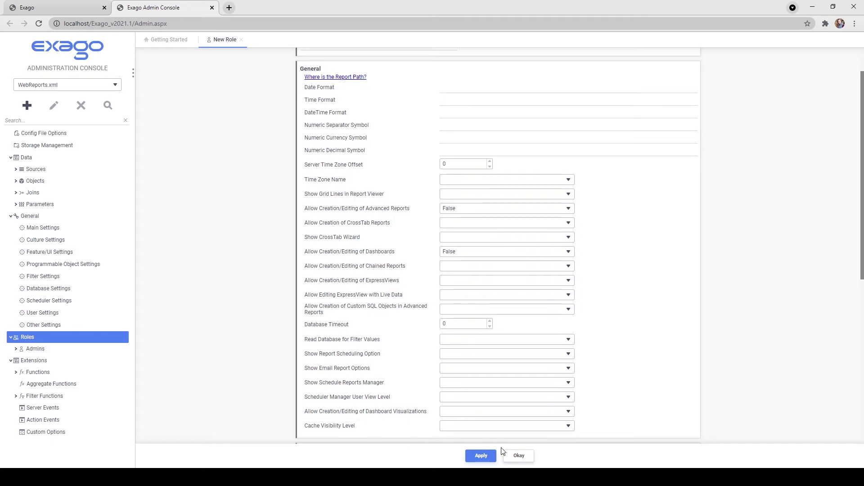
{"action": "left_click", "coordinate": [481, 456]}
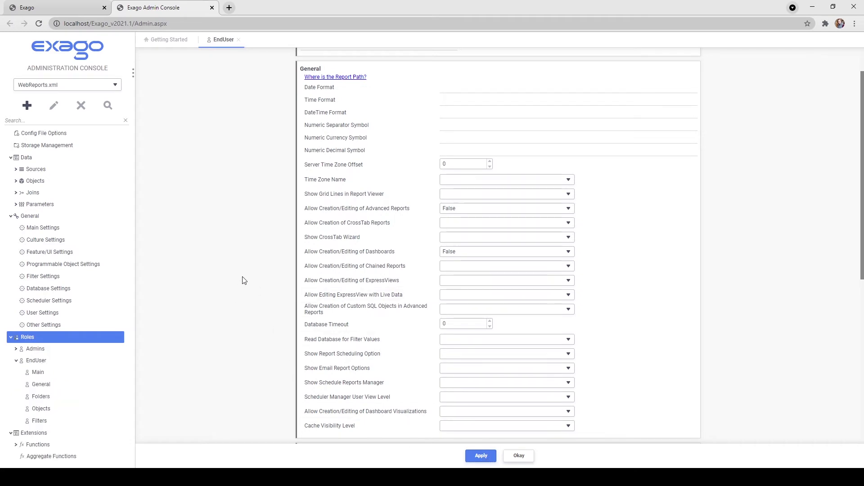
Add the Client B folder to the EndUser role's folder list and apply it
{"action": "scroll", "coordinate": [242, 280], "scroll_direction": "up", "scroll_amount": 1}
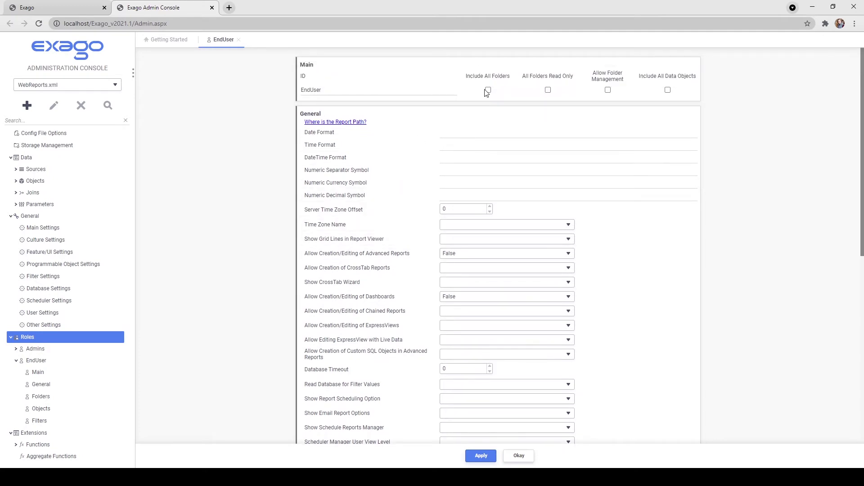
{"action": "scroll", "coordinate": [484, 129], "scroll_direction": "down", "scroll_amount": 6}
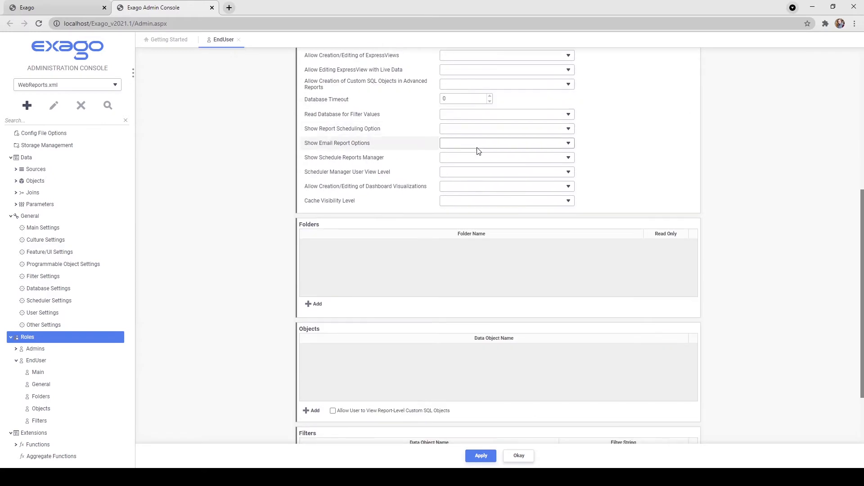
{"action": "left_click", "coordinate": [315, 304]}
{"action": "left_click", "coordinate": [316, 246]}
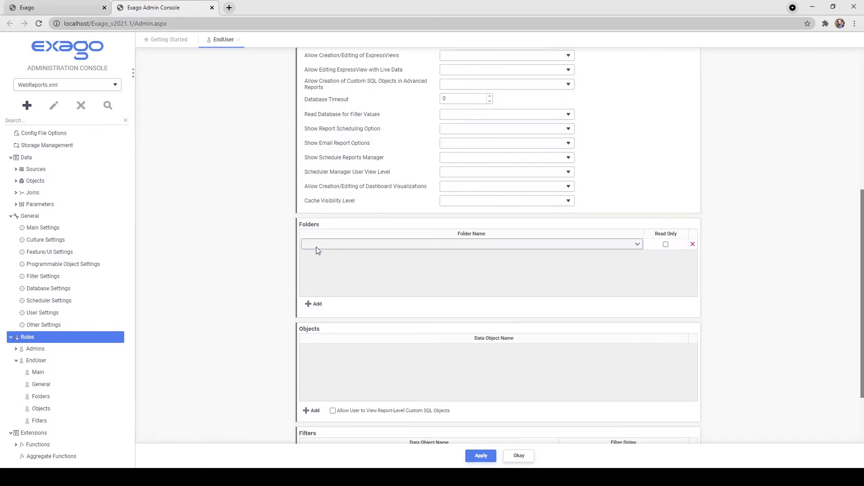
{"action": "left_click", "coordinate": [342, 275]}
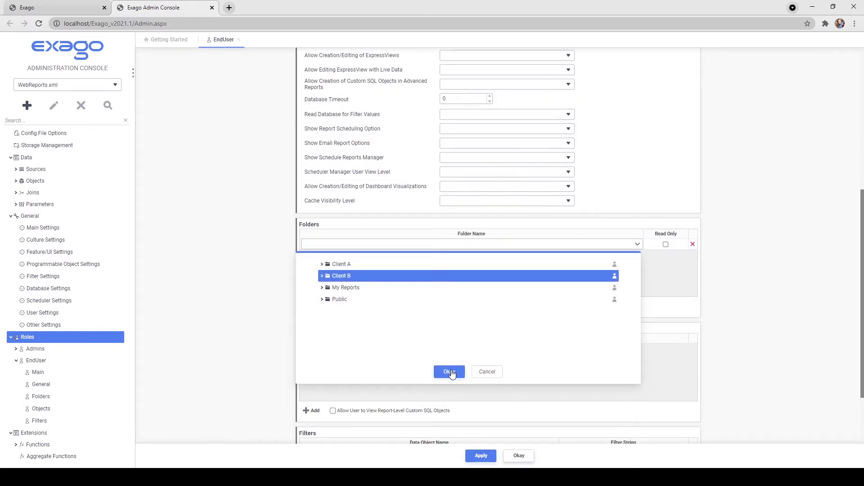
{"action": "left_click", "coordinate": [450, 372]}
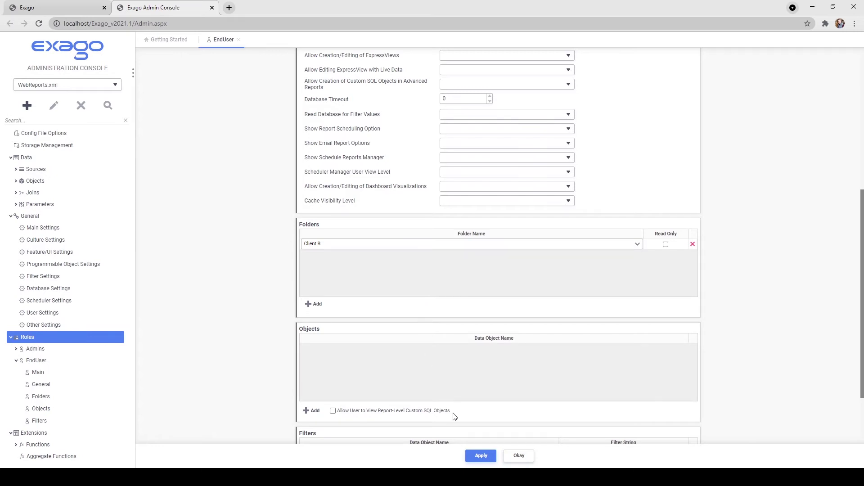
{"action": "left_click", "coordinate": [470, 457]}
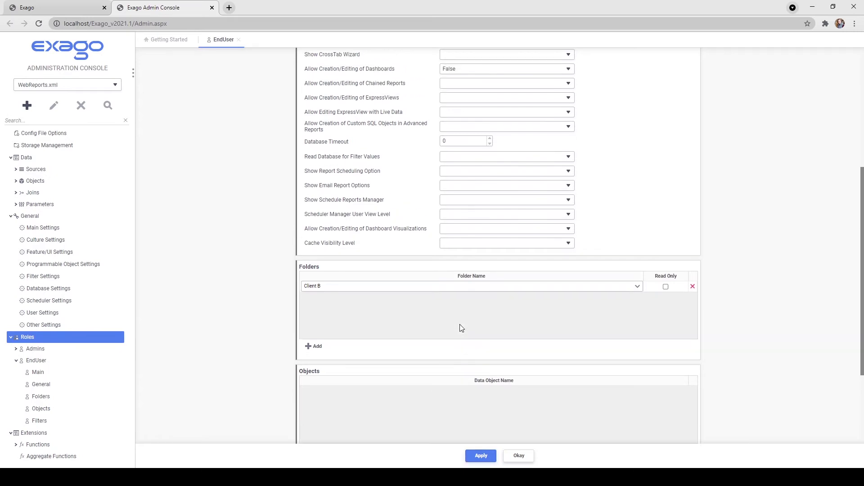
Change the folder entry of the EndUser role to Client A
{"action": "left_click", "coordinate": [488, 90]}
{"action": "scroll", "coordinate": [468, 182], "scroll_direction": "down", "scroll_amount": 6}
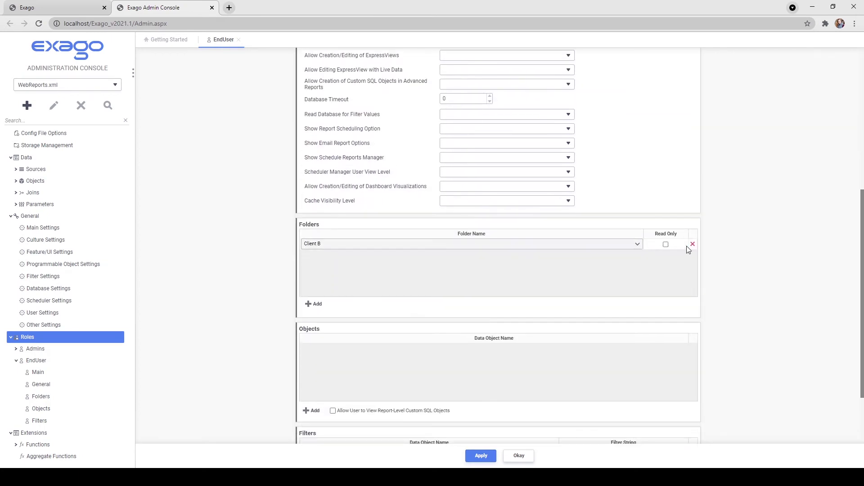
{"action": "left_click", "coordinate": [628, 247]}
{"action": "left_click", "coordinate": [374, 268]}
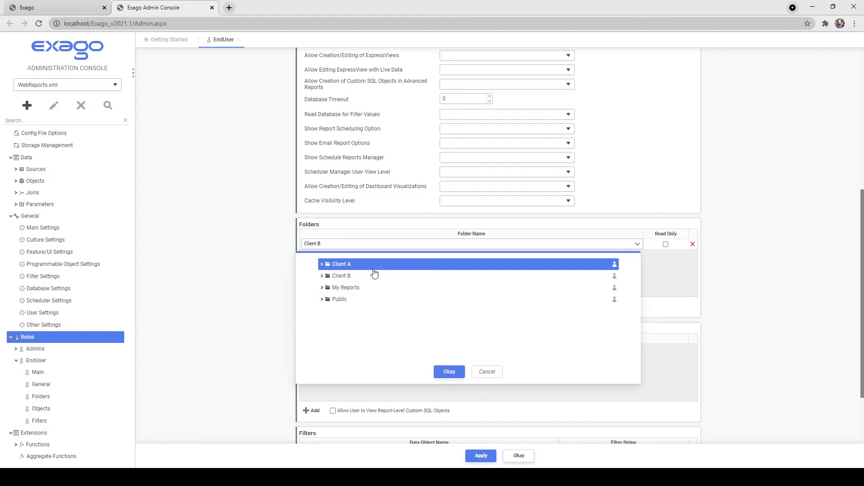
{"action": "left_click", "coordinate": [442, 373]}
Add the My Reports and Public folders to the role's folder list and apply the settings
{"action": "left_click", "coordinate": [315, 304]}
{"action": "left_click", "coordinate": [321, 255]}
{"action": "left_click", "coordinate": [338, 300]}
{"action": "left_click", "coordinate": [445, 385]}
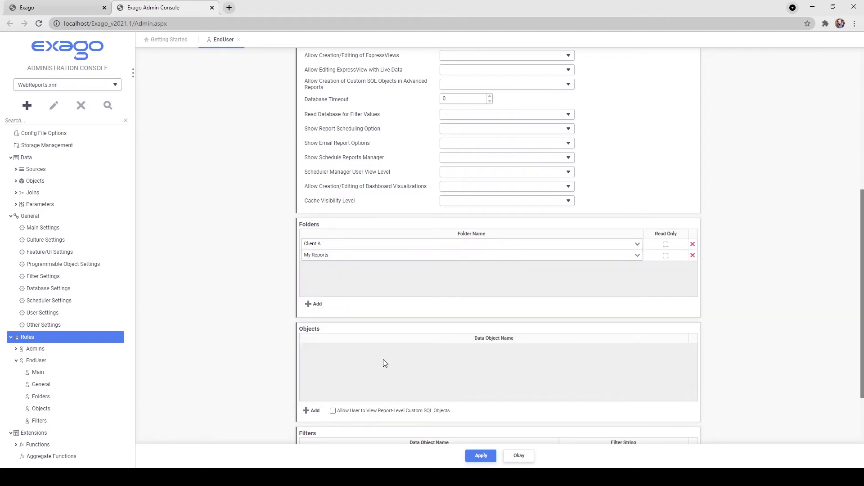
{"action": "left_click", "coordinate": [315, 304]}
{"action": "left_click", "coordinate": [314, 266]}
{"action": "left_click", "coordinate": [357, 324]}
{"action": "left_click", "coordinate": [450, 394]}
{"action": "left_click", "coordinate": [484, 462]}
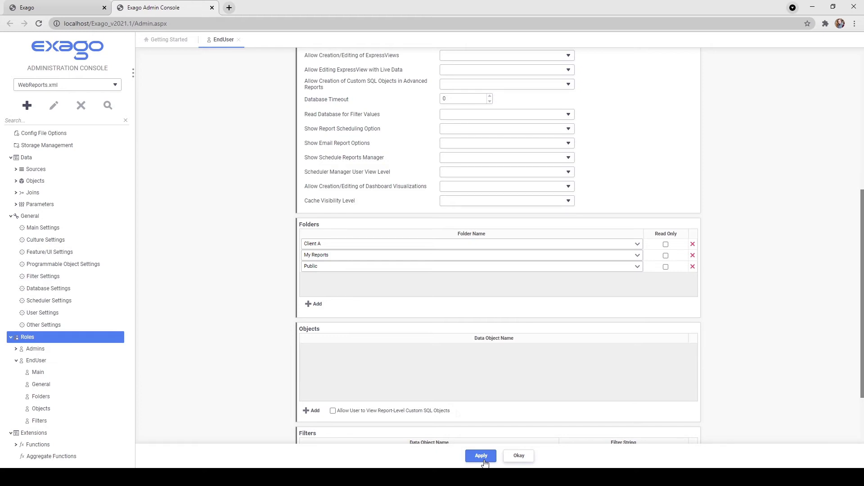
Allow folder management for the role, and add and apply the CustomerCustomerDemo and CustomerDemographics data objects
{"action": "scroll", "coordinate": [457, 410], "scroll_direction": "up", "scroll_amount": 6}
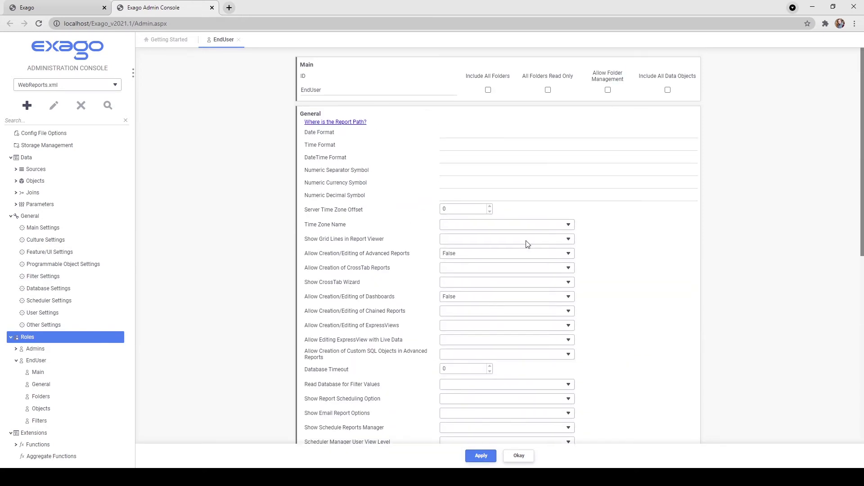
{"action": "left_click", "coordinate": [608, 90]}
{"action": "scroll", "coordinate": [642, 153], "scroll_direction": "down", "scroll_amount": 7}
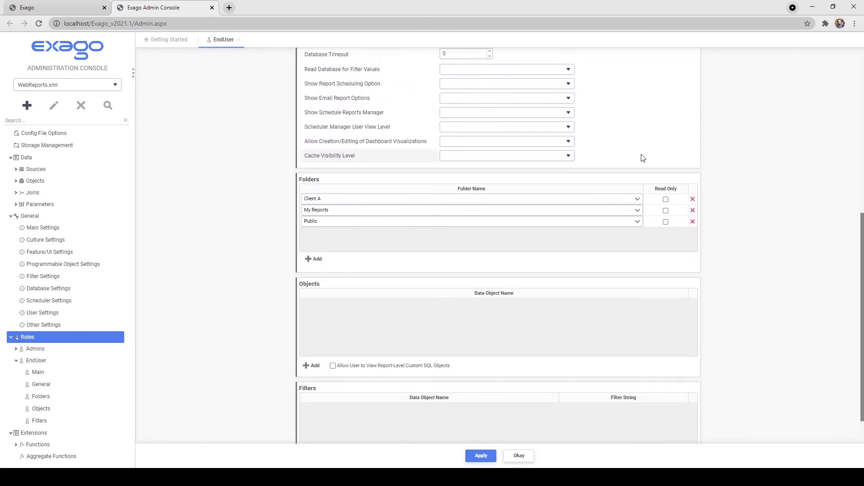
{"action": "left_click", "coordinate": [315, 367]}
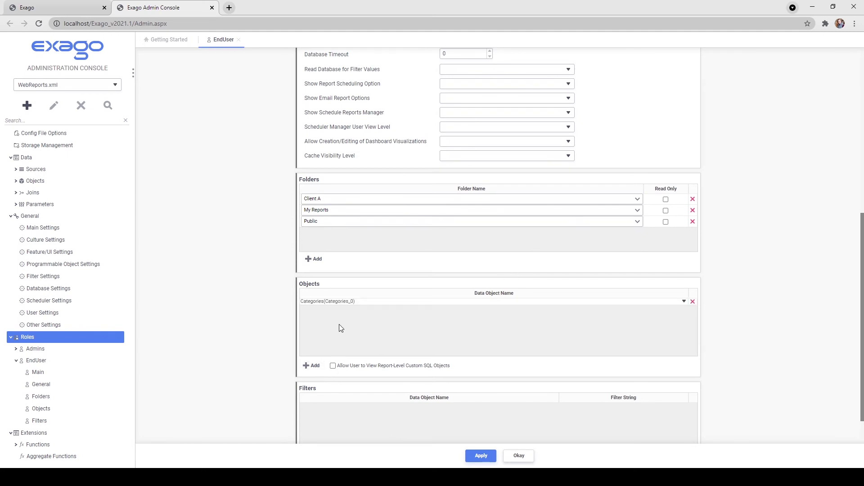
{"action": "key", "text": "Down"}
{"action": "left_click", "coordinate": [315, 367]}
{"action": "key", "text": "Down"}
{"action": "key", "text": "Down"}
{"action": "scroll", "coordinate": [444, 419], "scroll_direction": "down", "scroll_amount": 1}
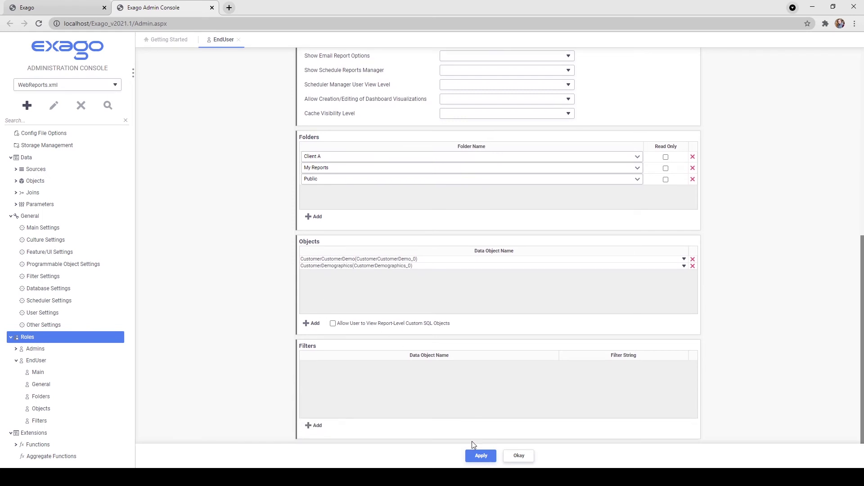
{"action": "left_click", "coordinate": [481, 456]}
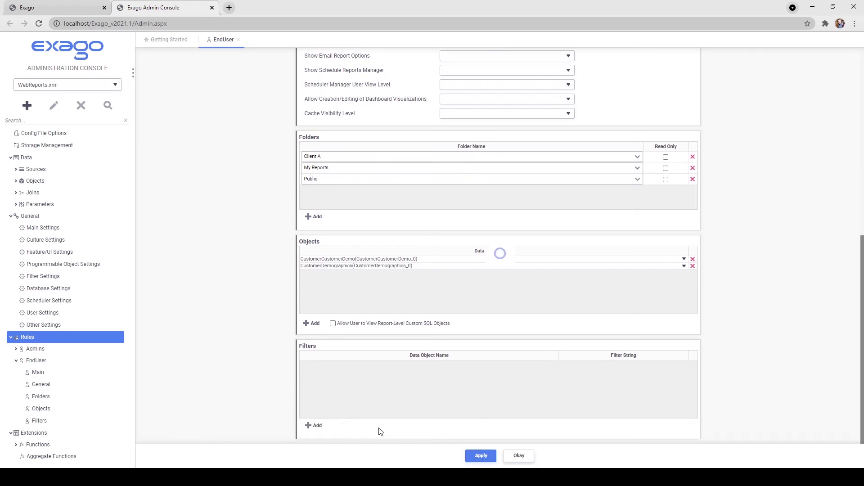
Add a filter on the Employees data object starting with "EmployeeID IN (", trying the values 1, 2, 3 and clearing them
{"action": "left_click", "coordinate": [321, 433]}
{"action": "left_click", "coordinate": [359, 364]}
{"action": "left_click", "coordinate": [357, 397]}
{"action": "left_click", "coordinate": [571, 364]}
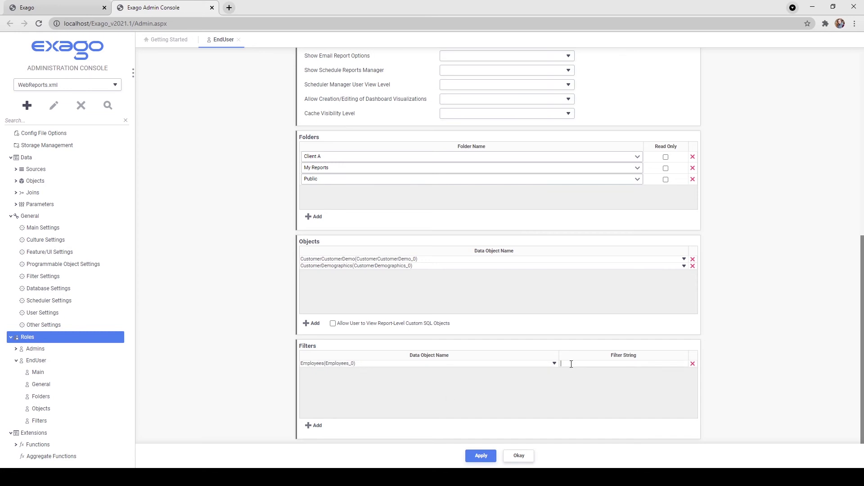
{"action": "type", "text": "EmployeeID"}
{"action": "type", "text": " IN"}
{"action": "type", "text": " (1, 2, 3"}
{"action": "key", "text": "BackSpace"}
{"action": "key", "text": "BackSpace"}
{"action": "key", "text": "BackSpace"}
{"action": "key", "text": "BackSpace"}
{"action": "type", "text": "@userIds@"}
{"action": "key", "text": "BackSpace"}
{"action": "key", "text": "BackSpace"}
{"action": "key", "text": "BackSpace"}
{"action": "key", "text": "BackSpace"}
{"action": "key", "text": "BackSpace"}
{"action": "key", "text": "BackSpace"}
{"action": "key", "text": "BackSpace"}
{"action": "key", "text": "BackSpace"}
{"action": "key", "text": "BackSpace"}
{"action": "key", "text": "BackSpace"}
Complete the Employees filter string with "SELECT EmployeeID FROM Employees WHERE EmployeeID < 4)" and apply the role settings
{"action": "type", "text": "SELECT EmployeeID FROM Employees "}
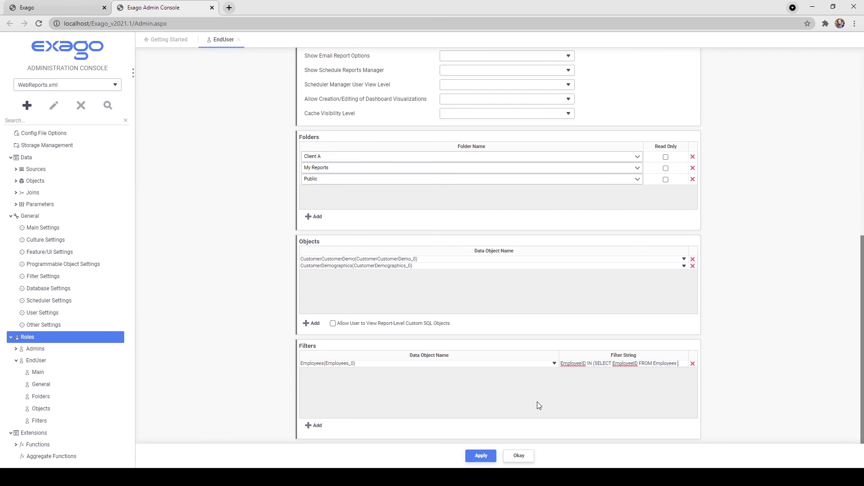
{"action": "type", "text": "WHERE EmployeeID"}
{"action": "type", "text": " < 4"}
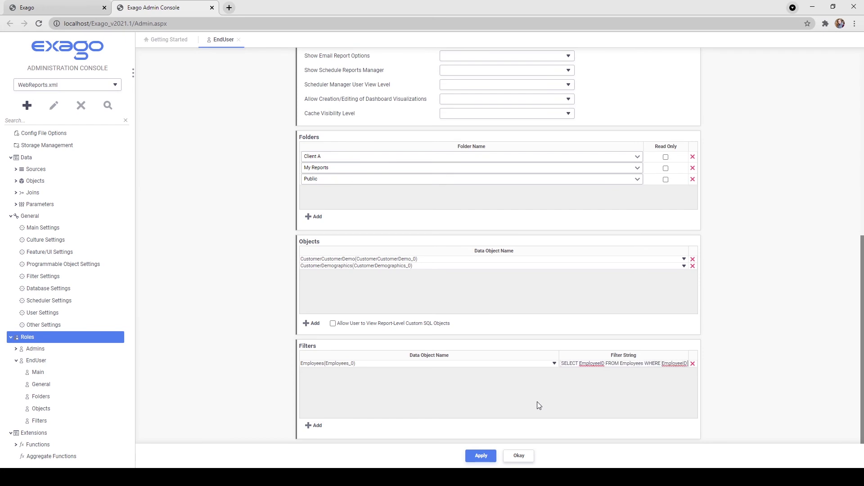
{"action": "type", "text": ")"}
{"action": "left_click", "coordinate": [537, 402]}
{"action": "left_click", "coordinate": [481, 456]}
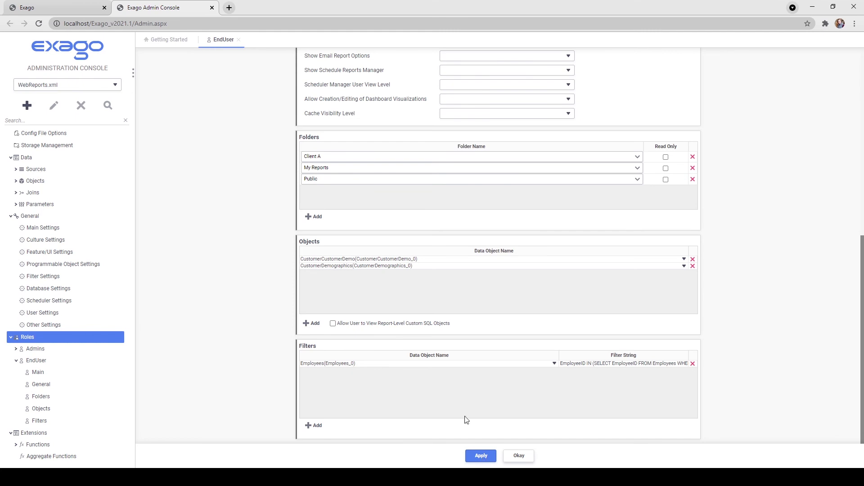
Set the Active Role to EndUser in the general Main Settings and apply it
{"action": "scroll", "coordinate": [464, 408], "scroll_direction": "up", "scroll_amount": 8}
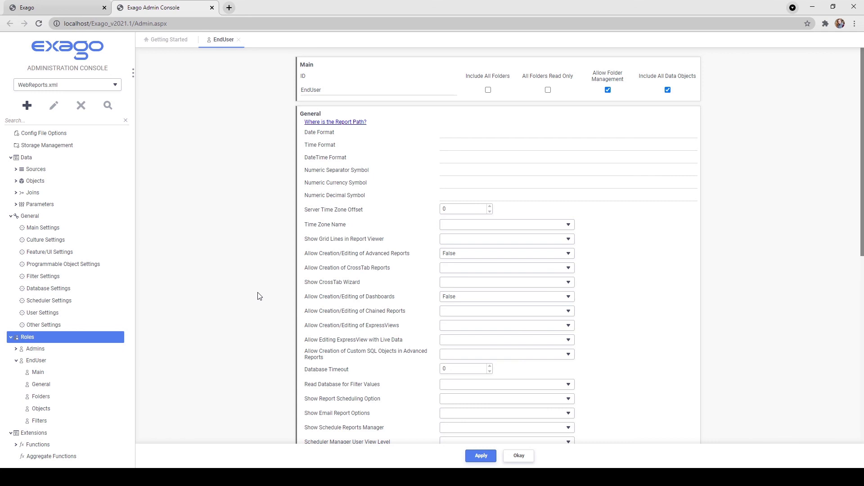
{"action": "left_click", "coordinate": [40, 230]}
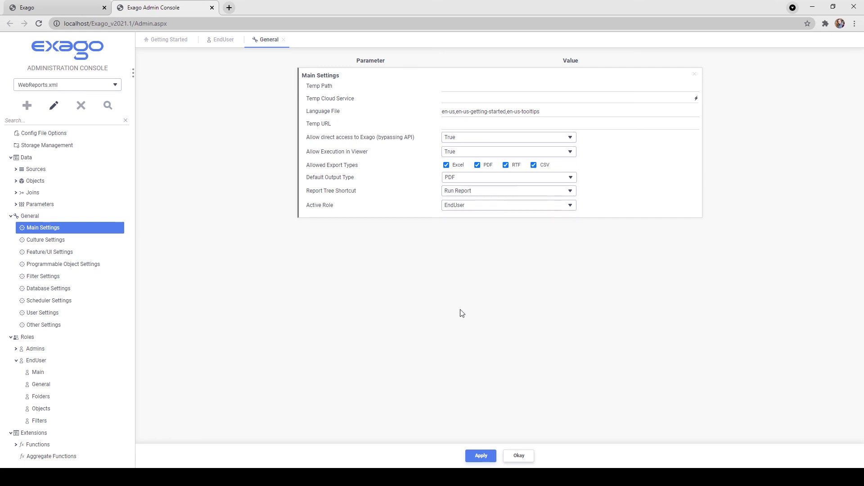
{"action": "left_click", "coordinate": [481, 455]}
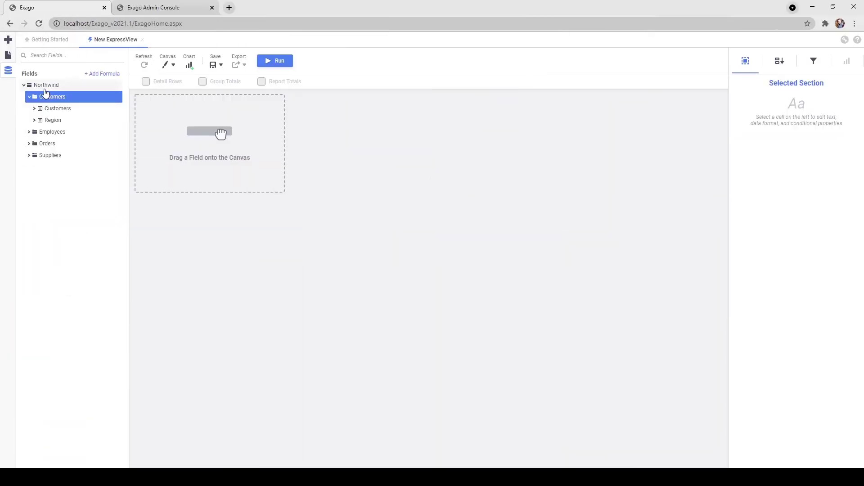
In the Exago report designer, add the Employees EmployeeID field to the new ExpressView and run it with live data
{"action": "left_click", "coordinate": [53, 132]}
{"action": "left_click", "coordinate": [59, 144]}
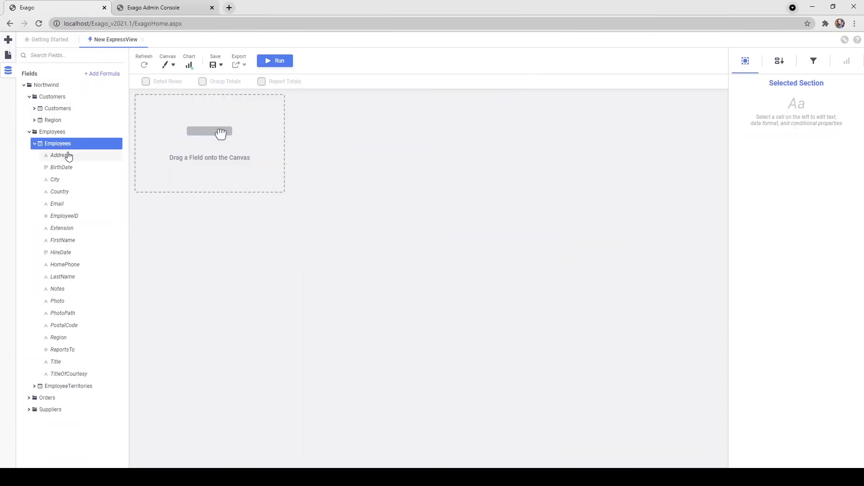
{"action": "left_click_drag", "start_coordinate": [68, 217], "coordinate": [268, 126]}
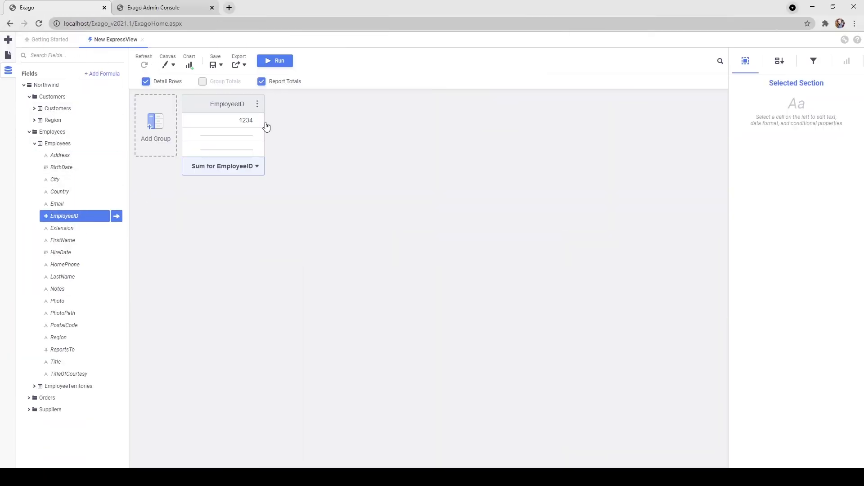
{"action": "left_click", "coordinate": [288, 63]}
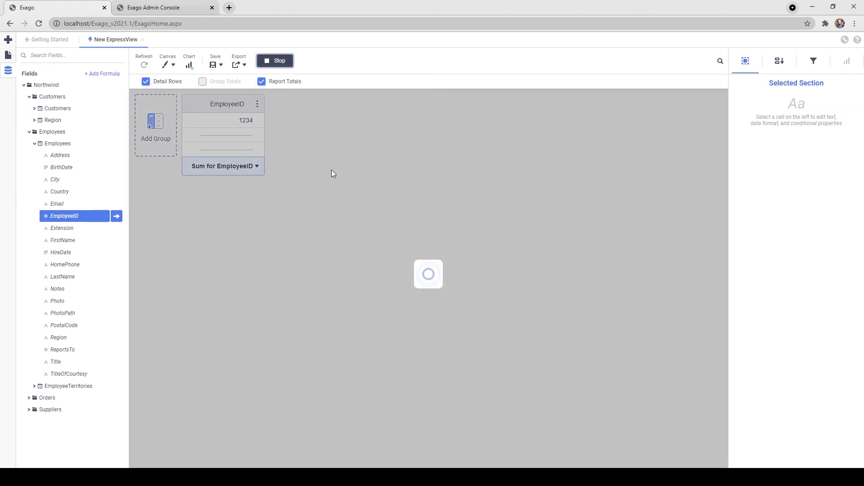